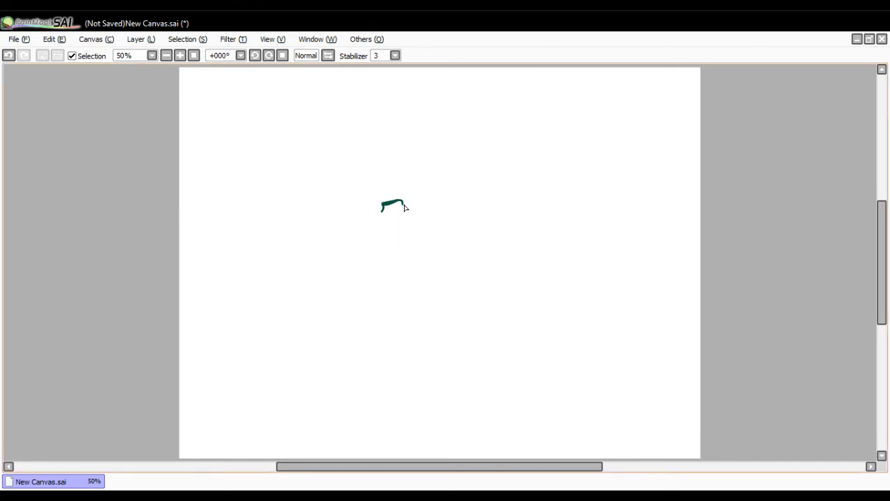
- Sketch a small slanted hat band in dark green near the upper middle of the canvas, undoing the stray lines
mouse_move(403, 204)
mouse_down()
mouse_move(405, 214)
mouse_move(382, 213)
mouse_up()
drag(392, 211, 407, 209)
drag(401, 206, 139, 203)
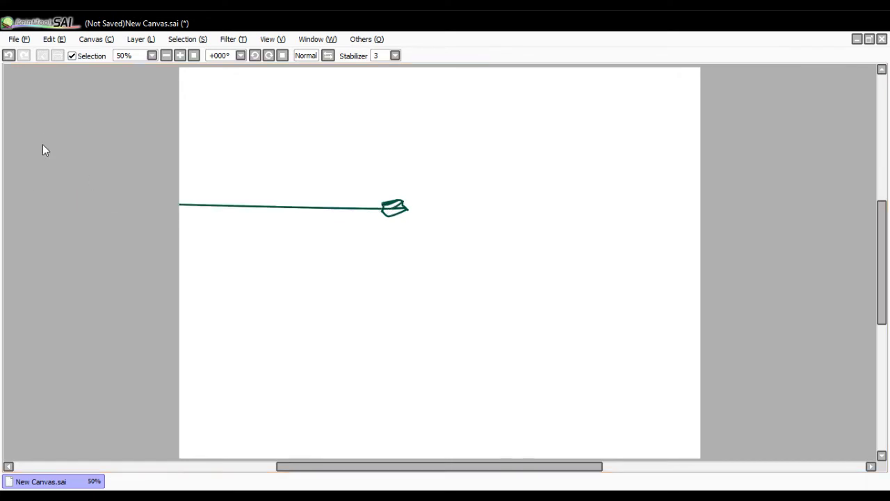
key(ctrl+z)
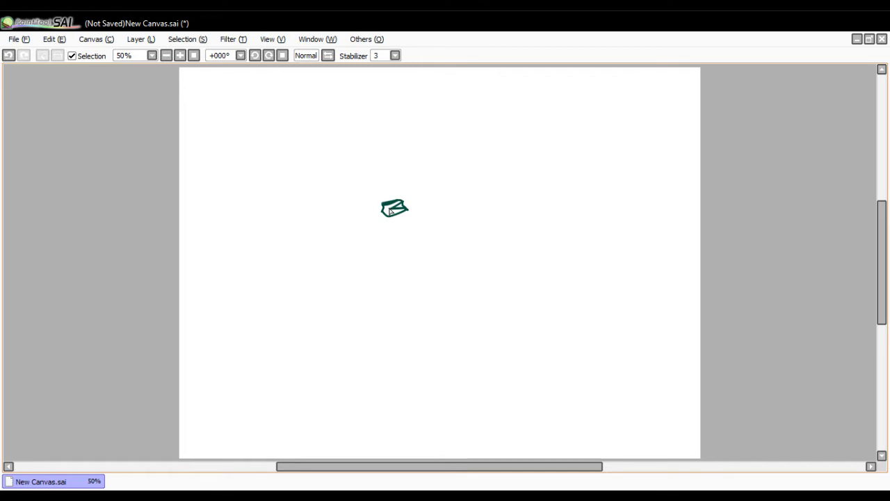
mouse_move(393, 207)
mouse_down()
mouse_move(191, 180)
mouse_move(39, 131)
mouse_up()
key(ctrl+z)
mouse_move(388, 210)
mouse_down()
mouse_move(292, 201)
mouse_move(44, 116)
mouse_up()
key(ctrl+z)
- Draw the two curved sides of the hat's lower cone rising from the band, undoing the strokes that overshoot
mouse_move(400, 194)
mouse_down()
mouse_move(399, 178)
mouse_move(19, 91)
mouse_up()
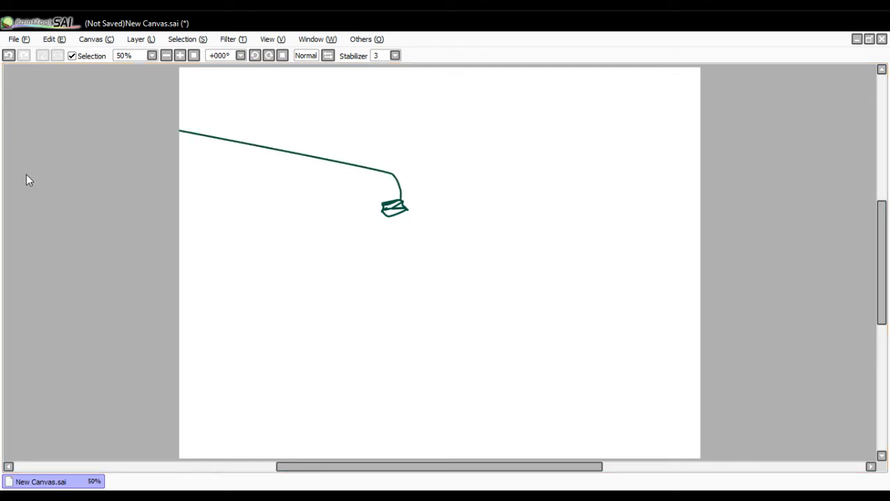
key(ctrl+z)
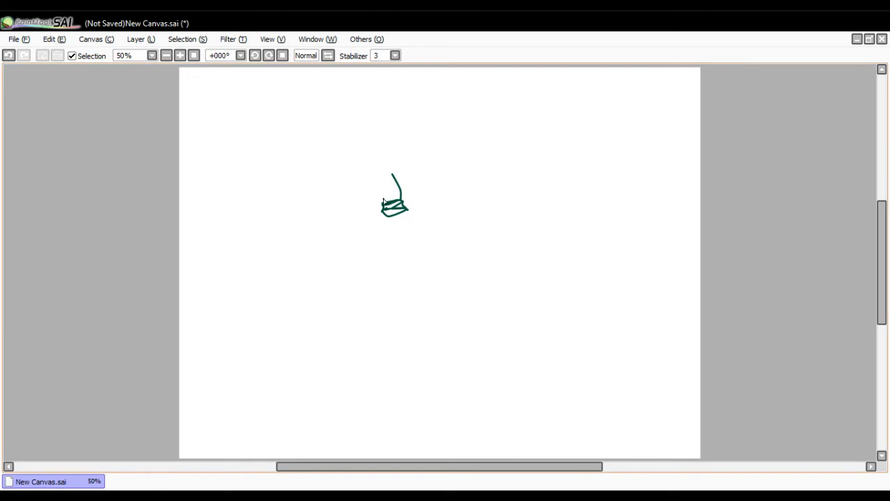
mouse_move(382, 204)
mouse_down()
mouse_move(385, 171)
mouse_move(366, 121)
mouse_move(372, 127)
mouse_move(86, 131)
mouse_up()
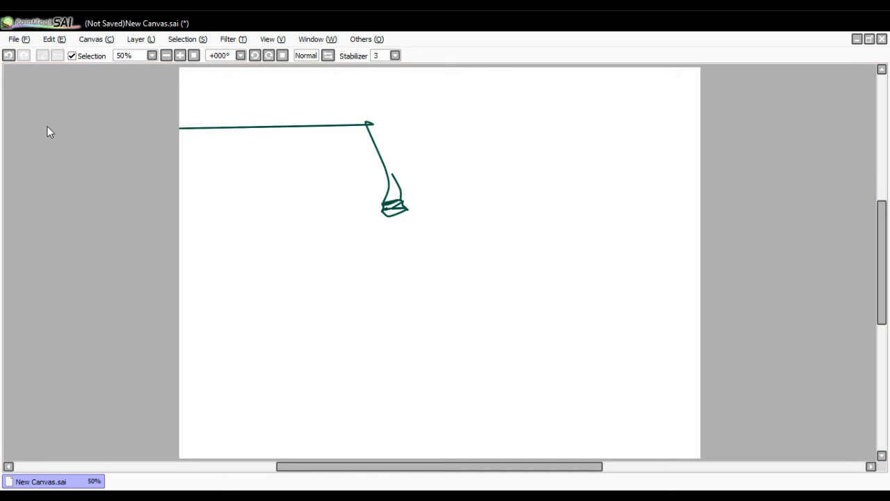
key(ctrl+z)
click(9, 55)
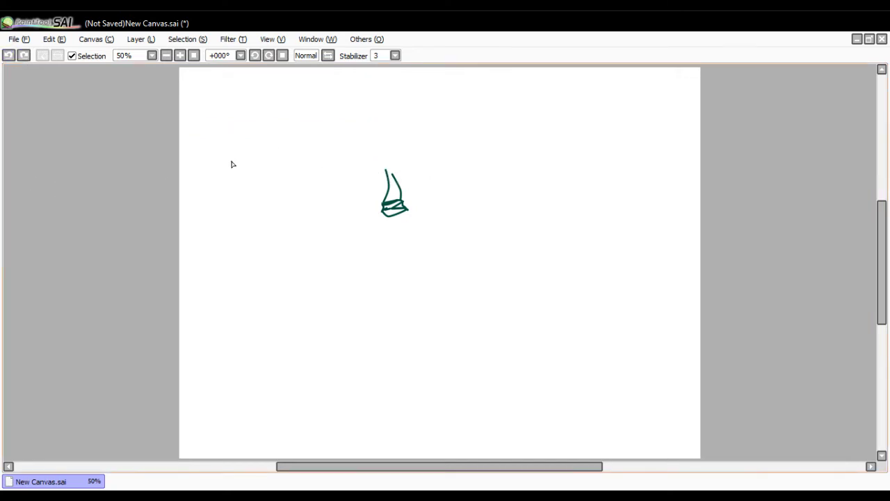
- Extend both sides of the hat upward into a bent, pointed tip and undo the stray line
click(392, 176)
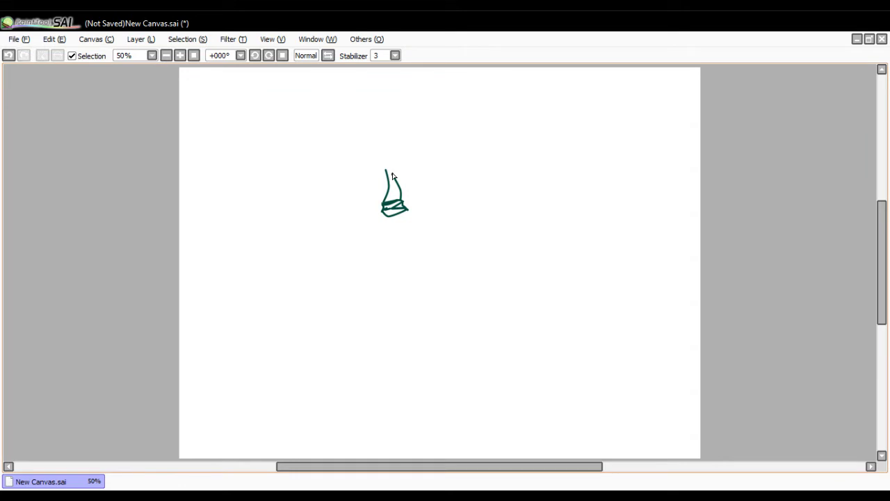
mouse_move(392, 173)
mouse_down()
mouse_move(400, 142)
mouse_move(386, 171)
mouse_up()
click(386, 171)
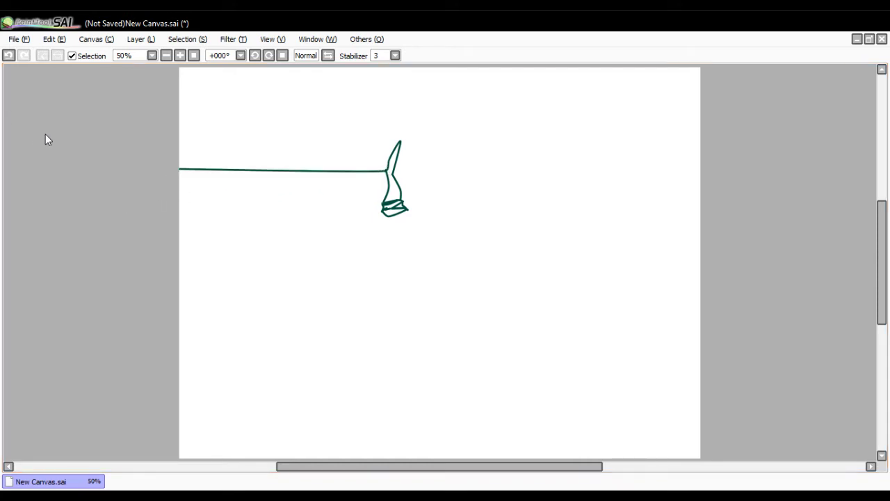
key(ctrl+z)
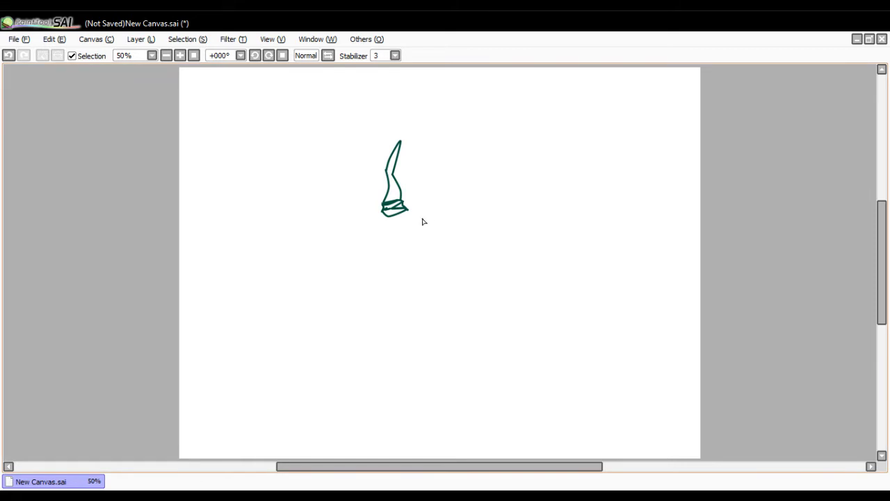
- Draw an oval brim around the hat band, replacing the wide first outline with a narrower, rounder one
mouse_move(408, 211)
mouse_down()
mouse_move(375, 225)
mouse_move(396, 231)
mouse_move(364, 228)
mouse_move(349, 223)
mouse_move(382, 208)
mouse_move(305, 207)
mouse_move(154, 176)
mouse_move(43, 143)
mouse_up()
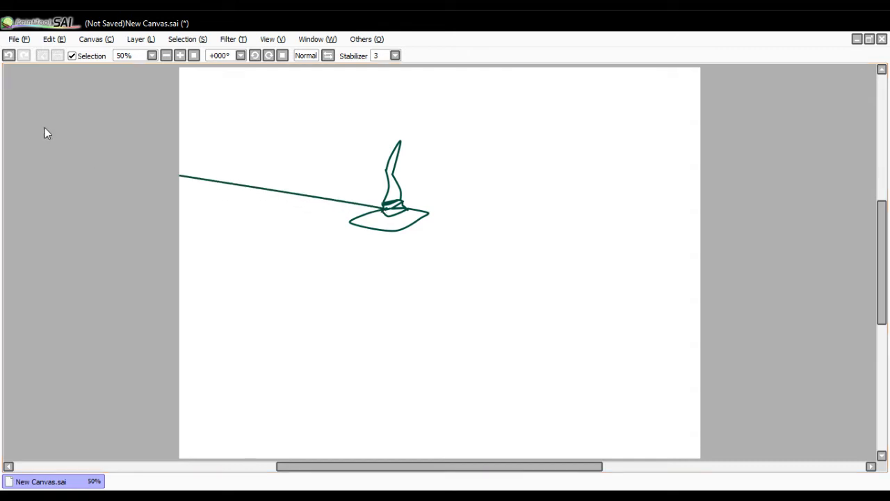
key(ctrl+z)
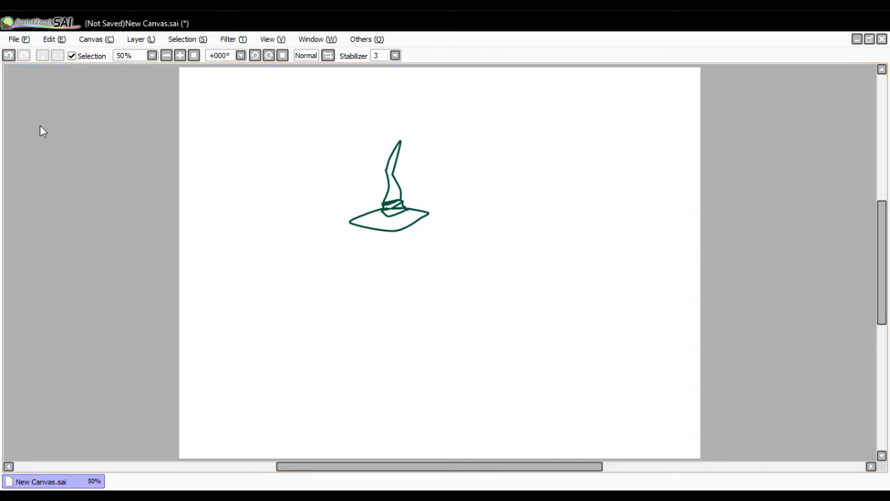
key(e)
mouse_move(338, 225)
mouse_down()
mouse_move(352, 219)
mouse_move(357, 235)
mouse_move(364, 213)
mouse_move(360, 226)
mouse_move(383, 232)
mouse_move(445, 208)
mouse_up()
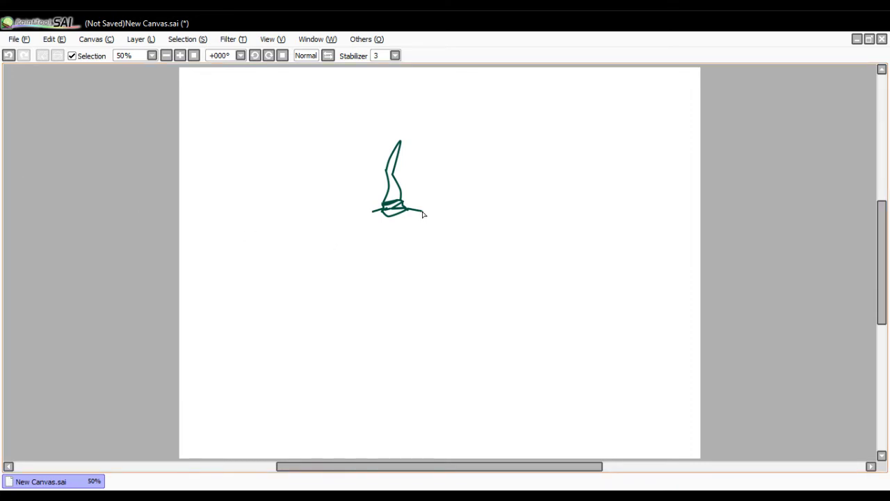
mouse_move(421, 211)
mouse_down()
mouse_move(425, 219)
mouse_move(389, 229)
mouse_move(364, 226)
mouse_move(373, 212)
mouse_move(146, 207)
mouse_move(13, 140)
mouse_up()
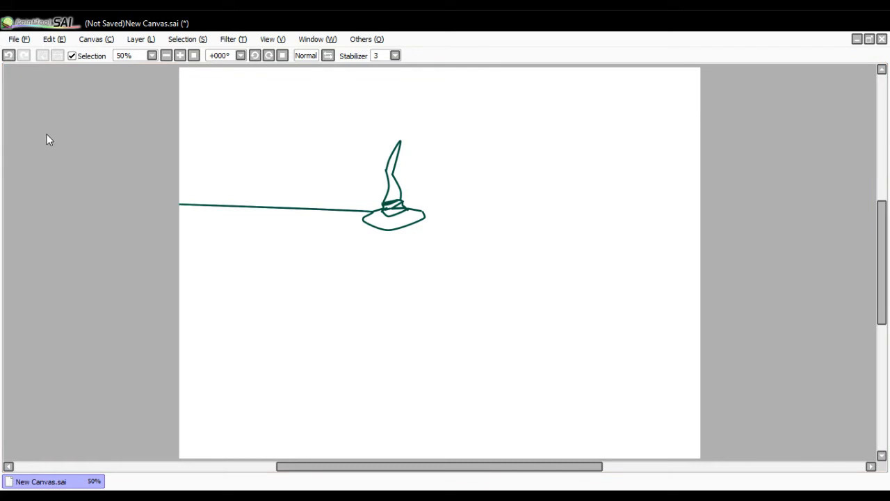
key(ctrl+z)
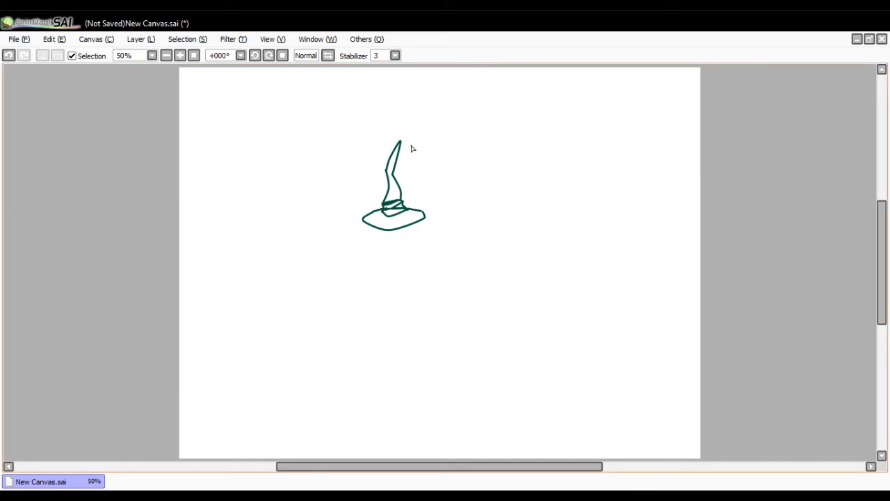
- Add a small stroke at the hat's tip and start a thin jagged outline descending from the brim's right end
mouse_move(413, 147)
mouse_down()
mouse_move(285, 129)
mouse_move(79, 135)
mouse_up()
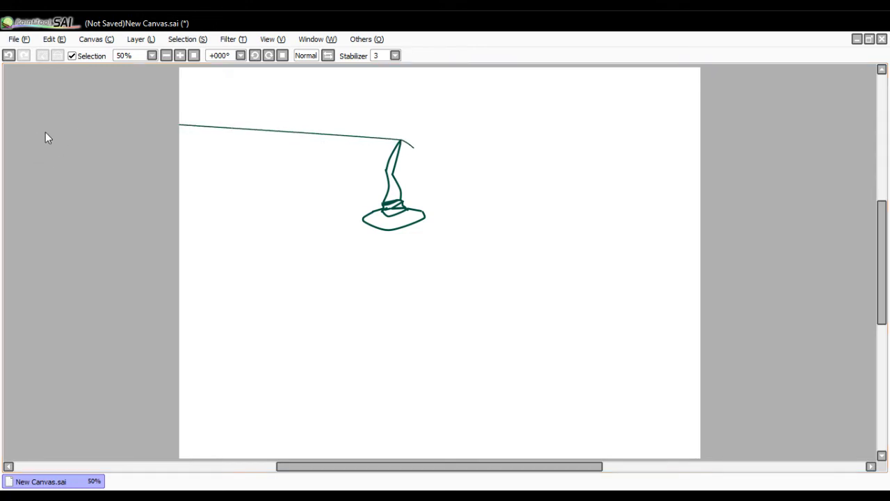
key(ctrl+z)
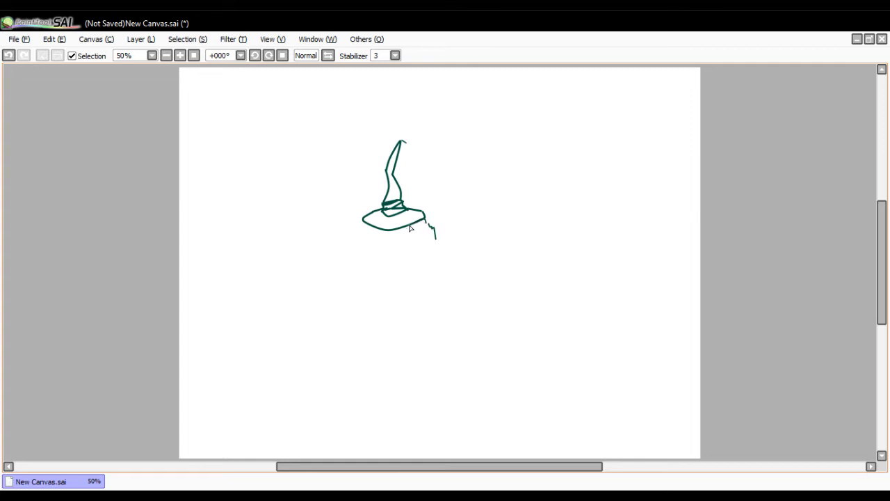
mouse_move(410, 228)
mouse_down()
mouse_move(310, 257)
mouse_move(5, 209)
mouse_up()
key(ctrl+z)
mouse_move(429, 224)
mouse_down()
mouse_move(159, 256)
mouse_move(2, 202)
mouse_up()
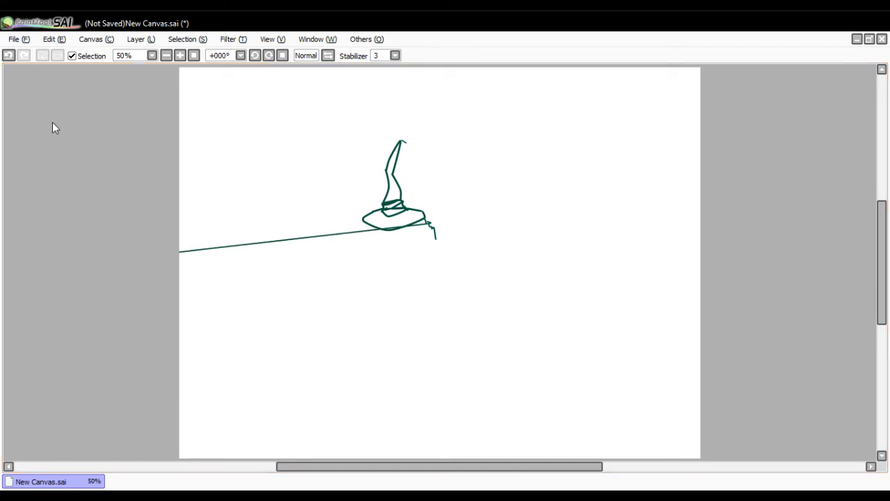
key(ctrl+z)
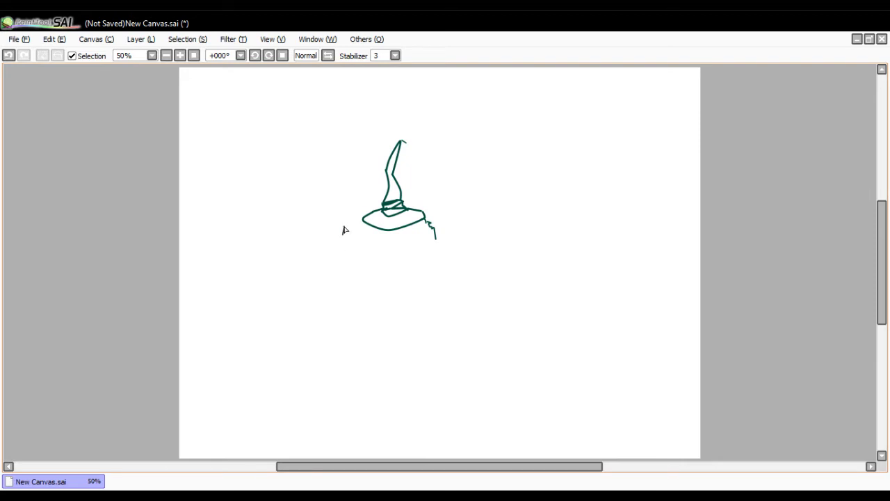
- Draw a matching jagged outline down from the brim's left end and extend both sides further downward
drag(342, 234, 357, 221)
drag(360, 220, 83, 187)
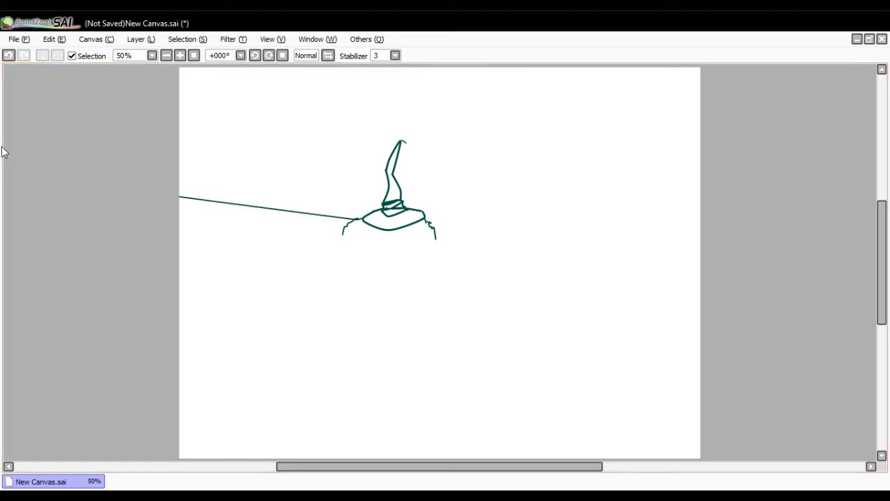
key(ctrl+z)
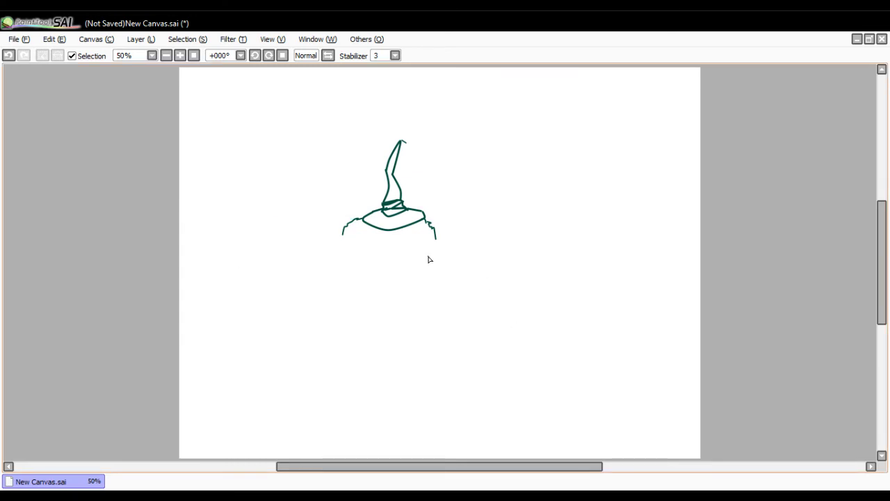
drag(437, 241, 448, 267)
mouse_move(324, 262)
mouse_down()
mouse_move(343, 235)
mouse_move(332, 245)
mouse_move(146, 231)
mouse_move(20, 199)
mouse_up()
key(ctrl+z)
mouse_move(360, 220)
mouse_down()
mouse_move(320, 172)
mouse_move(313, 202)
mouse_up()
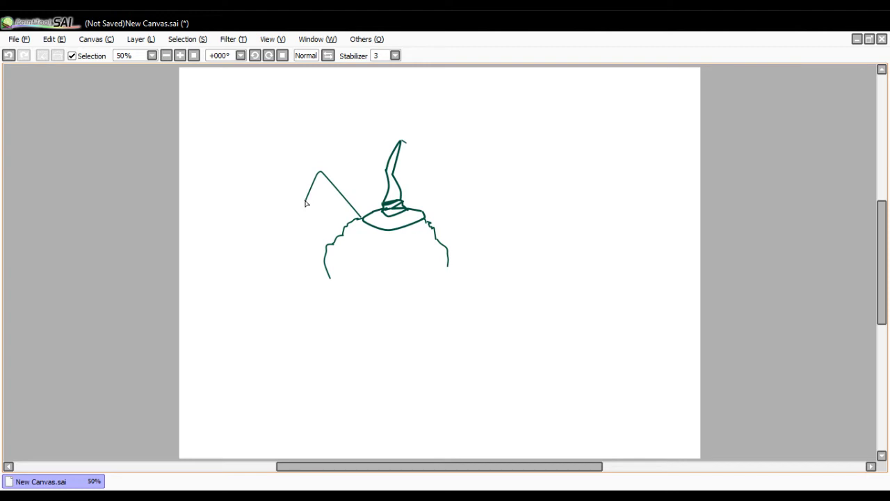
key(ctrl+z)
click(8, 56)
click(8, 56)
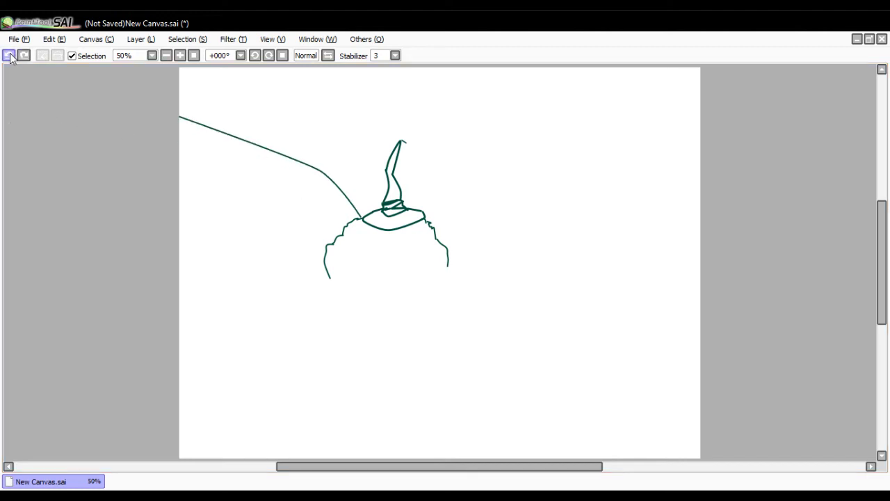
click(8, 56)
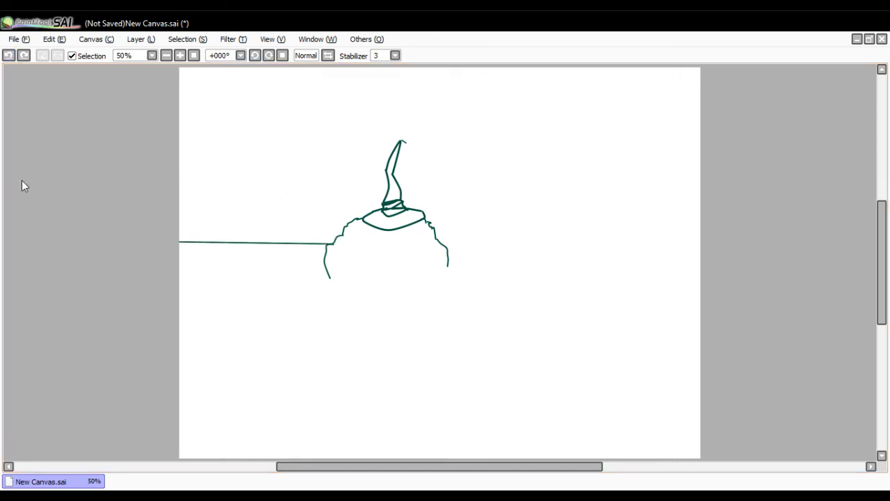
key(ctrl+z)
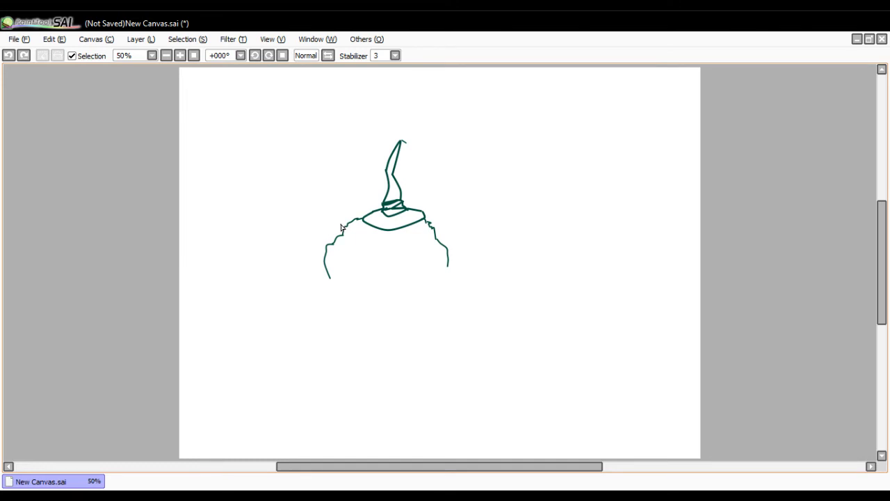
- Lengthen the right side of the outline below the brim slightly downward, undoing the stray lines across the drawing
click(449, 268)
drag(452, 276, 51, 215)
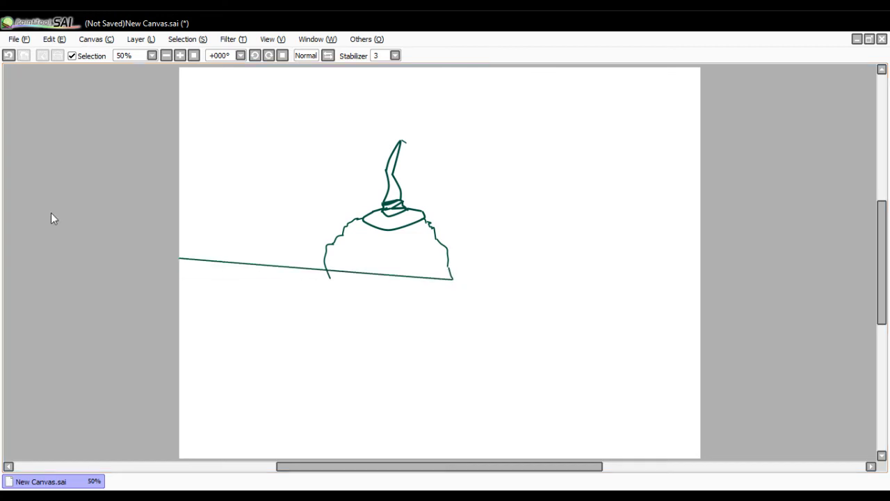
key(ctrl+z)
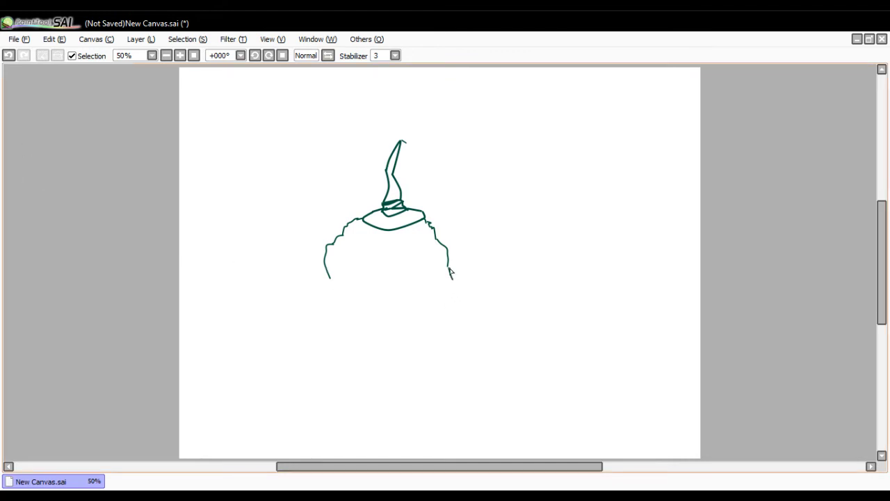
drag(449, 262, 30, 162)
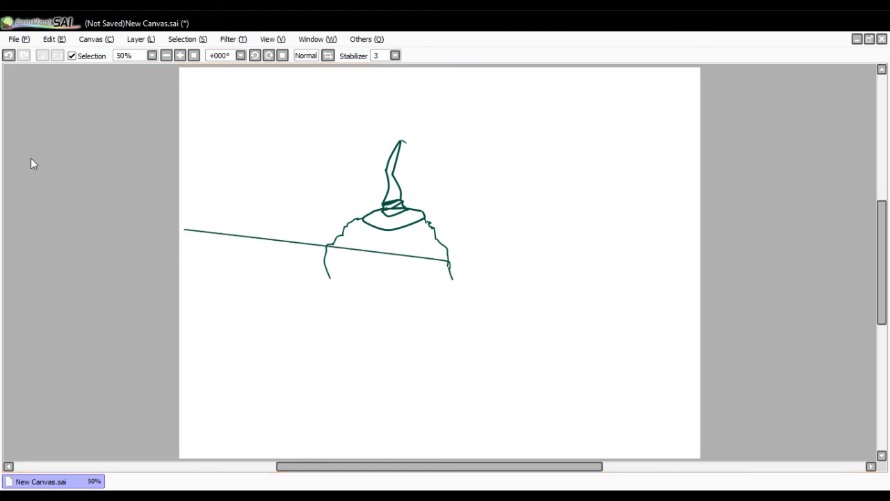
key(ctrl+z)
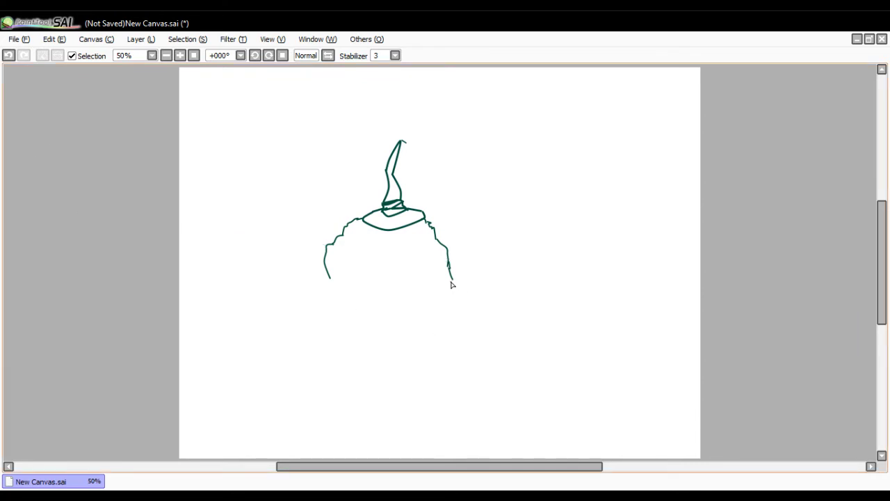
- Close the shape under the hat with a curved bottom line joining its right and left sides
mouse_move(453, 281)
mouse_down()
mouse_move(448, 297)
mouse_move(369, 316)
mouse_move(314, 293)
mouse_move(324, 282)
mouse_up()
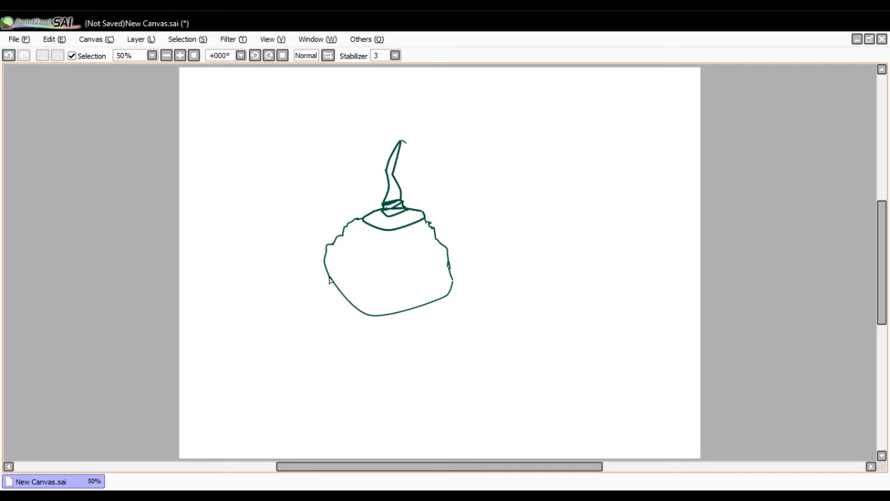
mouse_move(330, 279)
mouse_down()
mouse_move(187, 246)
mouse_move(125, 219)
mouse_move(50, 139)
mouse_up()
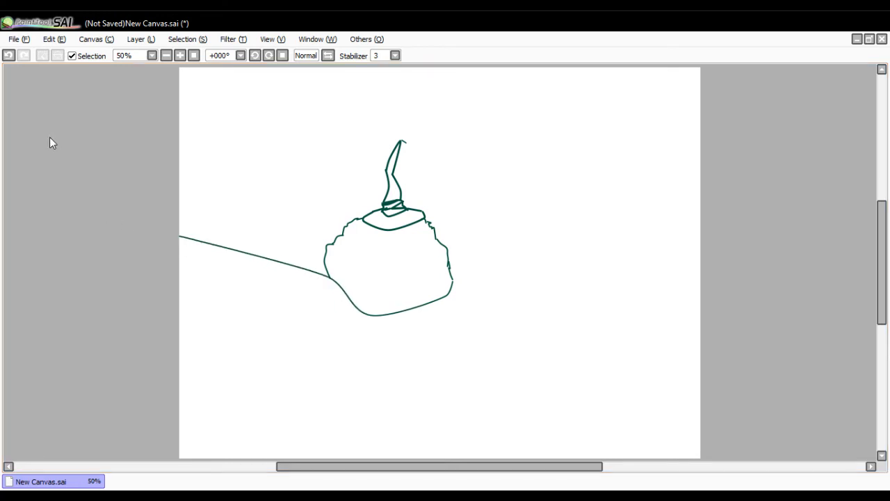
key(ctrl+z)
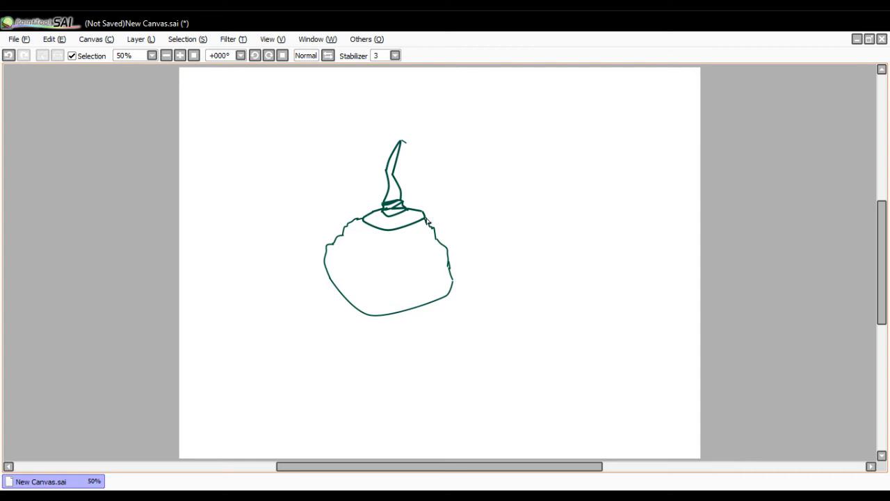
mouse_move(427, 222)
mouse_down()
mouse_move(484, 250)
mouse_move(456, 281)
mouse_move(454, 270)
mouse_move(183, 202)
mouse_move(2, 124)
mouse_up()
click(9, 55)
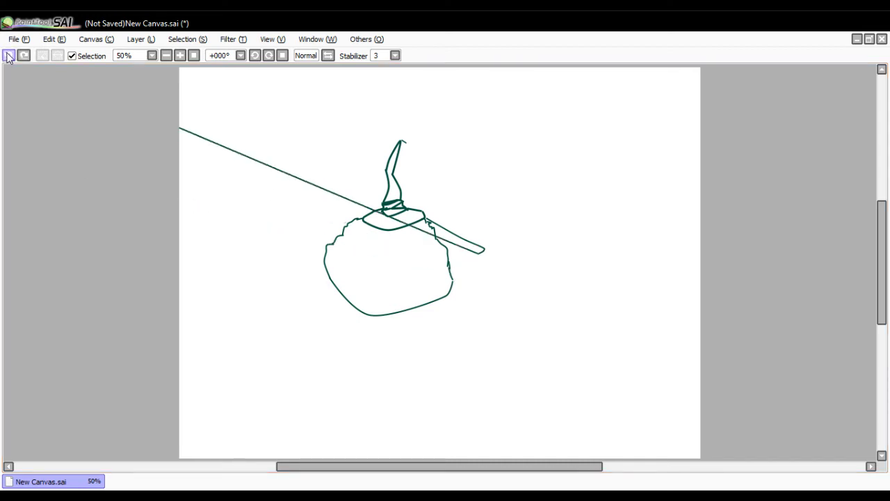
click(9, 56)
click(9, 55)
click(9, 55)
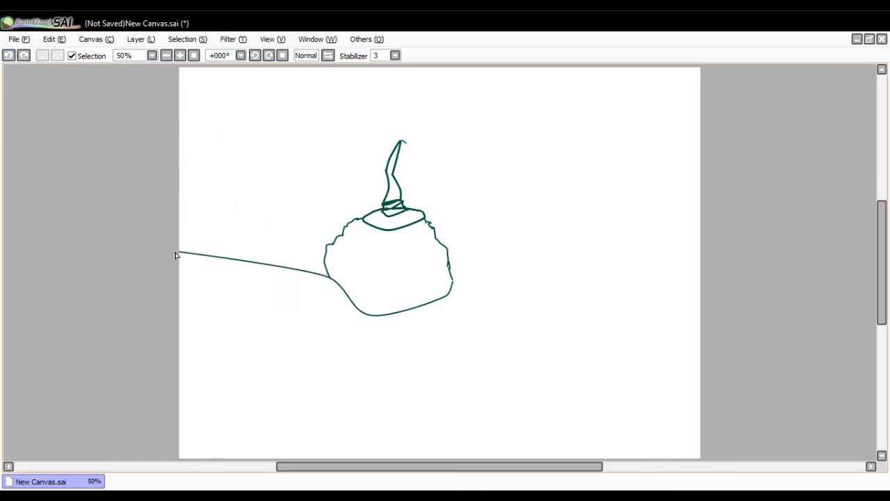
click(9, 55)
click(9, 55)
click(23, 56)
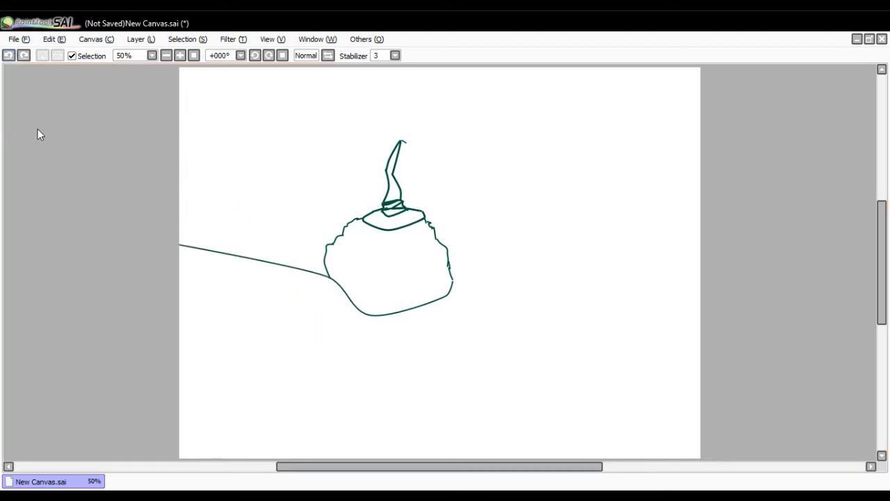
key(ctrl+z)
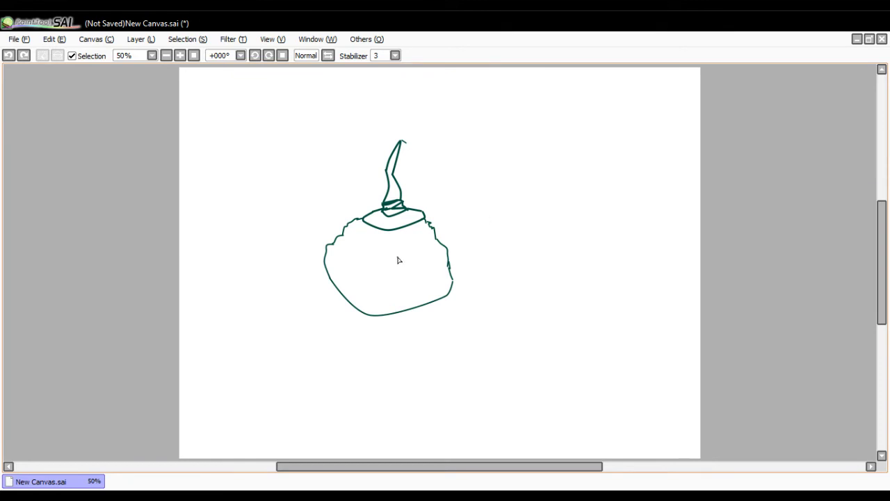
- Draw two rounded eye outlines side by side on the face, undoing the stray lines across the drawing
mouse_move(398, 257)
mouse_down()
mouse_move(417, 242)
mouse_move(433, 248)
mouse_move(421, 245)
mouse_move(426, 262)
mouse_move(398, 265)
mouse_move(399, 257)
mouse_move(76, 171)
mouse_up()
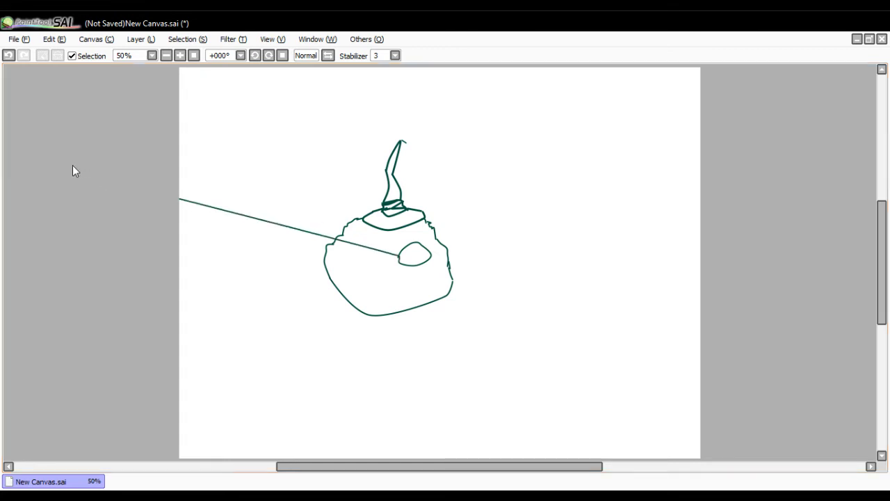
key(ctrl+z)
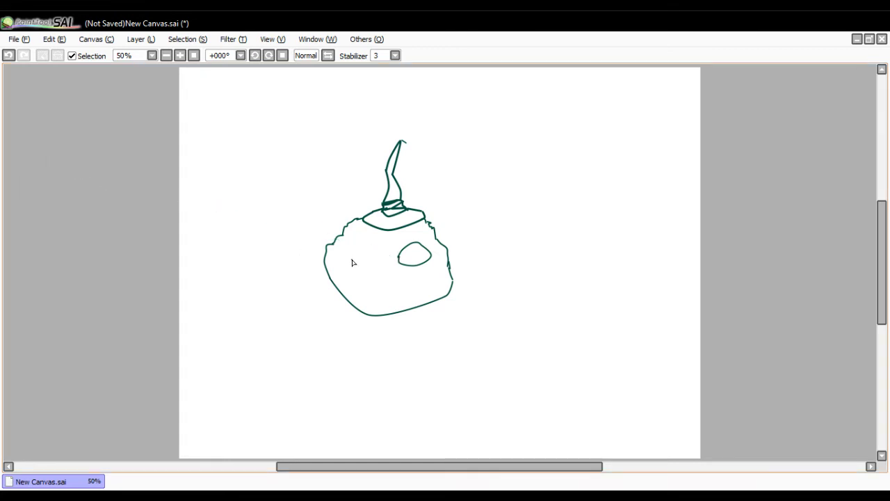
mouse_move(371, 258)
mouse_down()
mouse_move(358, 238)
mouse_move(346, 248)
mouse_move(345, 259)
mouse_move(370, 258)
mouse_up()
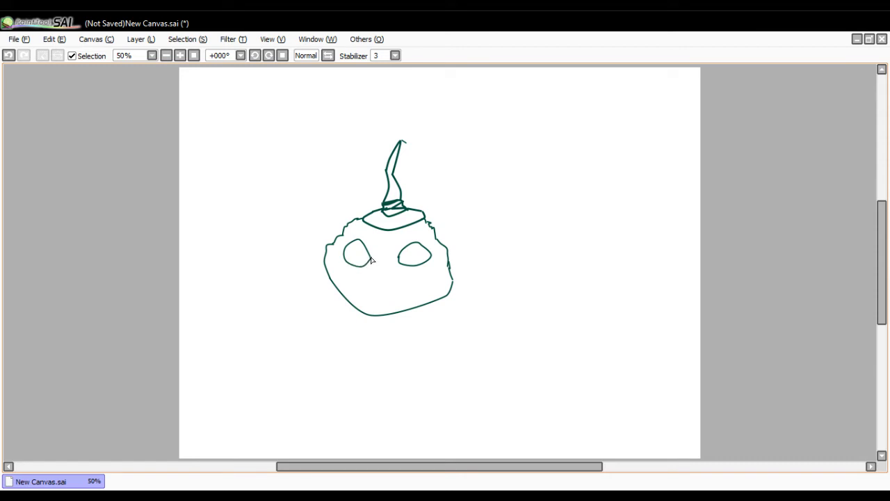
drag(370, 260, 91, 157)
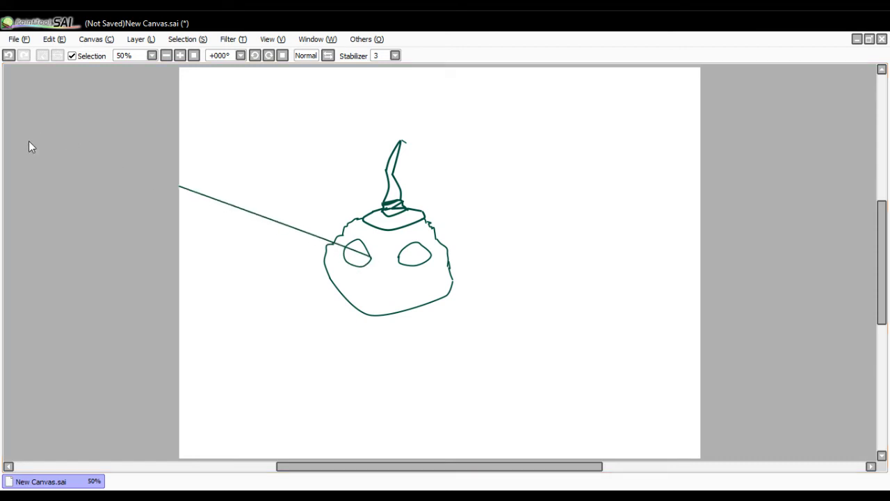
key(ctrl+z)
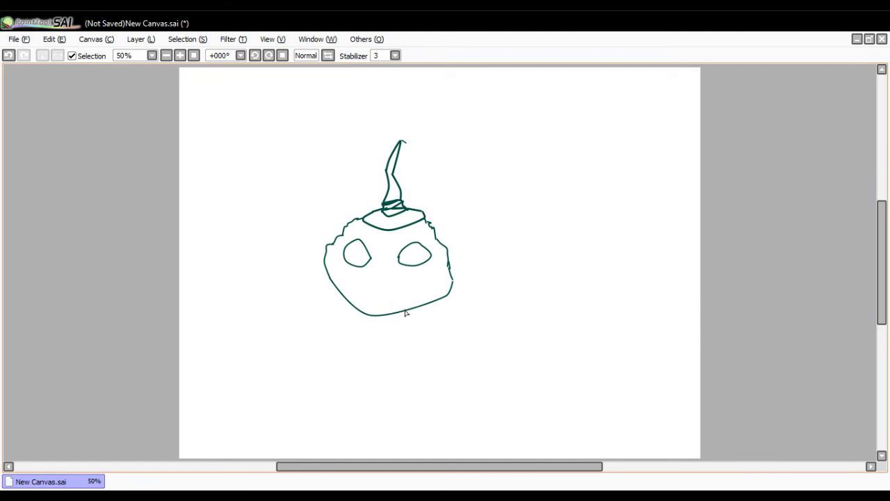
- Draw two straight lines down from the head's bottom edge as a neck, undoing the stray line
mouse_move(406, 313)
mouse_down()
mouse_move(402, 408)
mouse_move(390, 443)
mouse_up()
mouse_move(359, 357)
mouse_down()
mouse_move(364, 315)
mouse_move(278, 295)
mouse_move(158, 241)
mouse_move(54, 135)
mouse_up()
key(ctrl+z)
- Move the whole drawing up and to the right on the canvas and erase the two neck lines
mouse_move(393, 243)
mouse_down()
mouse_move(472, 223)
mouse_move(429, 185)
mouse_move(440, 175)
mouse_up()
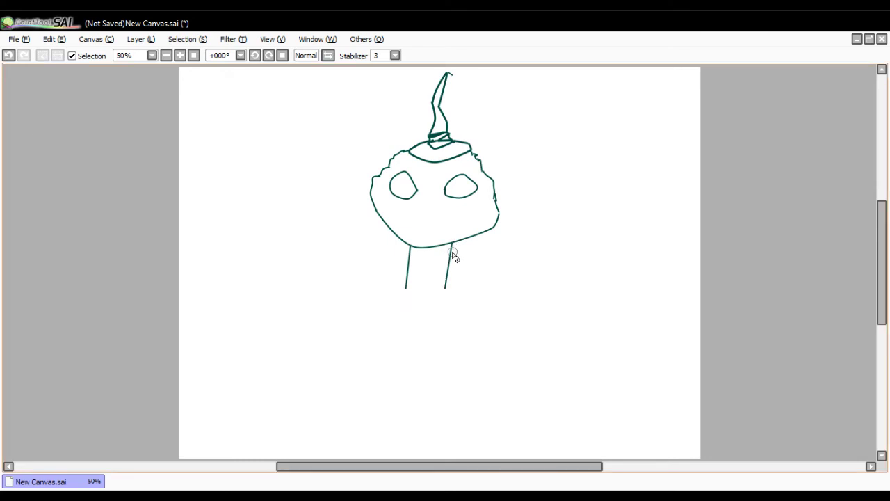
drag(456, 258, 440, 281)
mouse_move(404, 264)
mouse_down()
mouse_move(404, 293)
mouse_move(410, 253)
mouse_move(405, 284)
mouse_move(408, 255)
mouse_up()
drag(436, 272, 458, 252)
- Mend the erased gaps in the head's lower outline, undoing the stray lines running off the canvas
drag(405, 245, 49, 123)
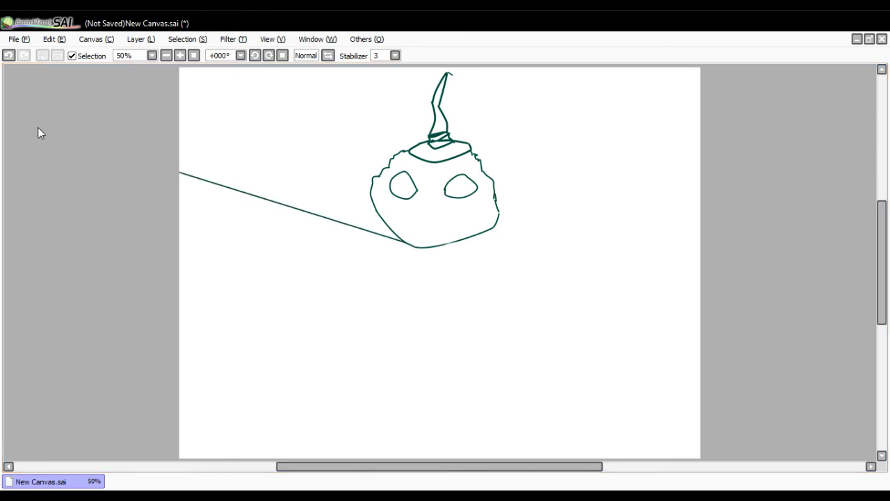
key(ctrl+z)
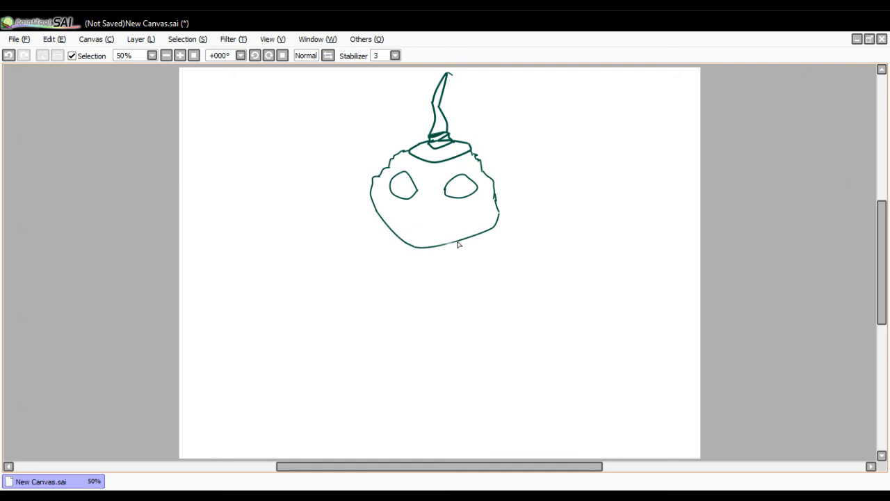
mouse_move(446, 246)
mouse_down()
mouse_move(260, 214)
mouse_move(2, 157)
mouse_up()
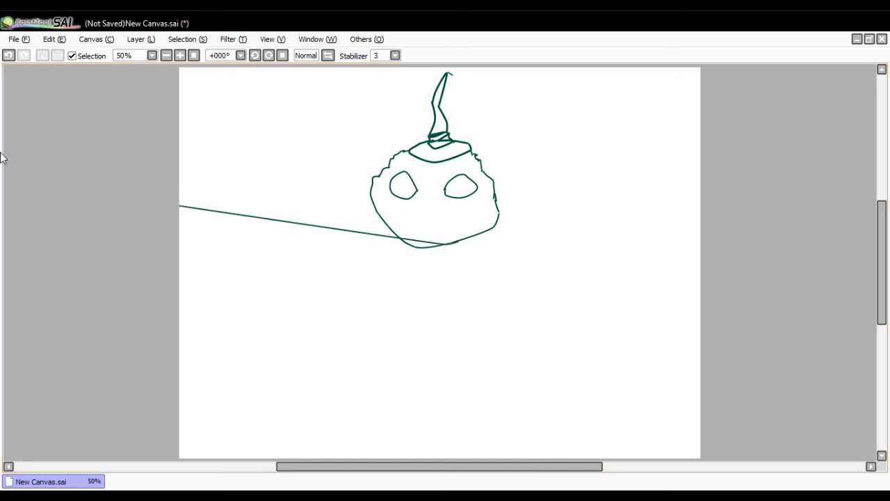
key(ctrl+z)
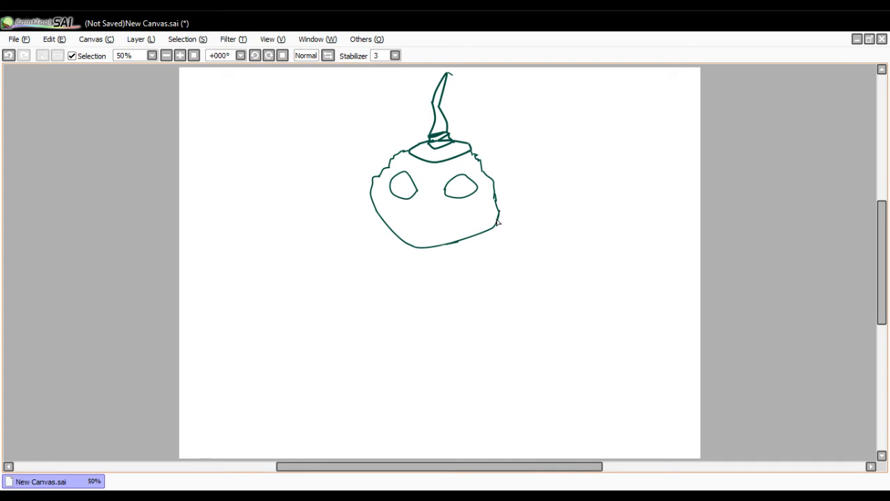
drag(497, 223, 869, 338)
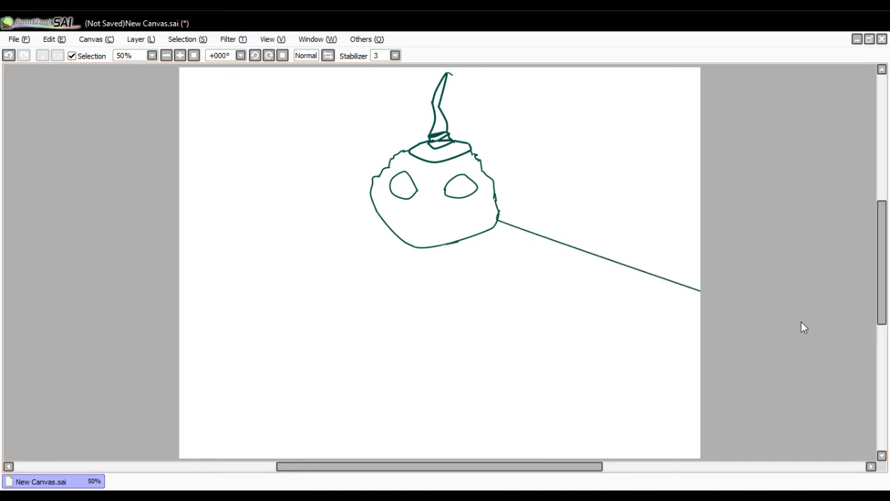
key(ctrl+z)
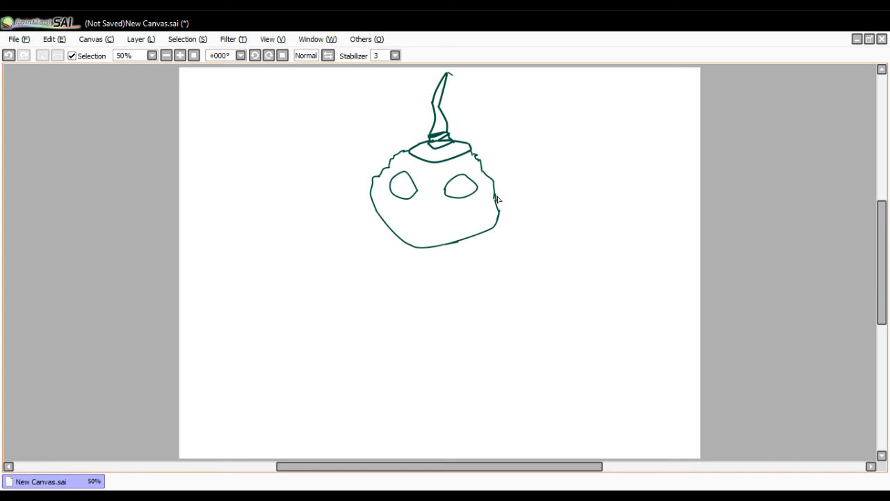
- Draw a jagged ruff around the lower half of the head from its right side to its left, undoing the stray line
drag(495, 197, 511, 204)
mouse_move(515, 209)
mouse_down()
mouse_move(525, 217)
mouse_move(521, 234)
mouse_move(471, 258)
mouse_up()
mouse_move(479, 258)
mouse_down()
mouse_move(404, 269)
mouse_move(370, 255)
mouse_up()
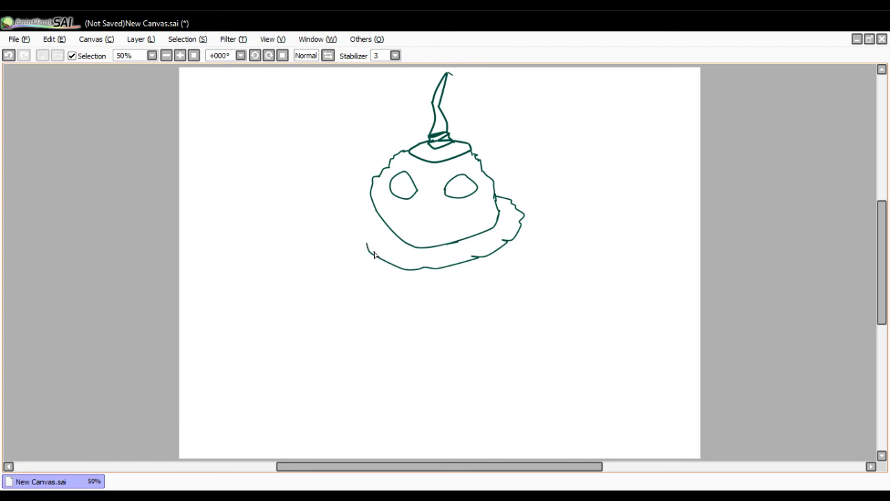
mouse_move(376, 251)
mouse_down()
mouse_move(348, 240)
mouse_move(352, 227)
mouse_up()
mouse_move(347, 222)
mouse_down()
mouse_move(373, 207)
mouse_move(336, 204)
mouse_move(888, 365)
mouse_up()
key(ctrl+z)
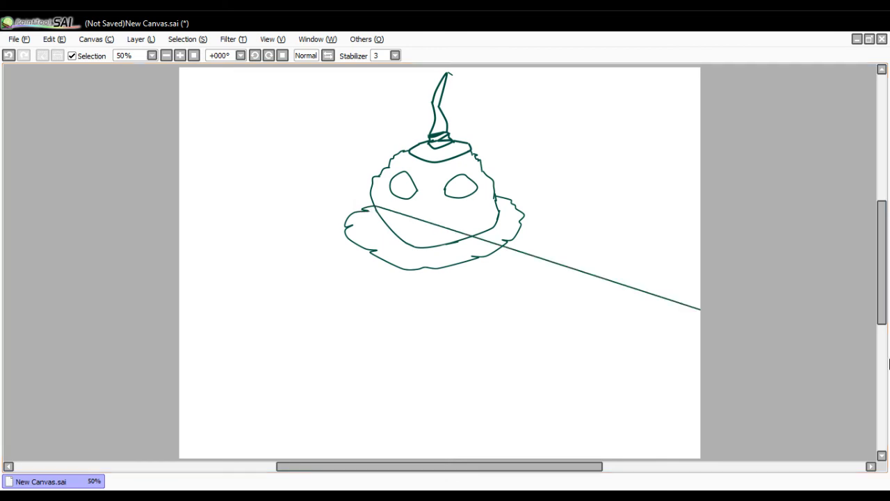
key(ctrl+z)
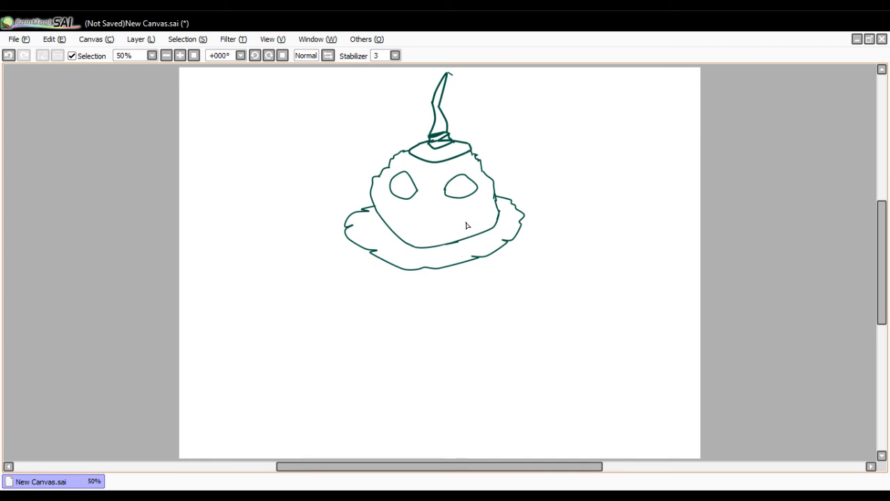
- Try drawing a mouth line from right to left across the lower face, and undo it with its stray lines
drag(467, 224, 426, 230)
mouse_move(395, 220)
mouse_down()
mouse_move(413, 233)
mouse_move(427, 224)
mouse_move(217, 156)
mouse_move(159, 125)
mouse_up()
click(8, 56)
click(9, 56)
click(8, 56)
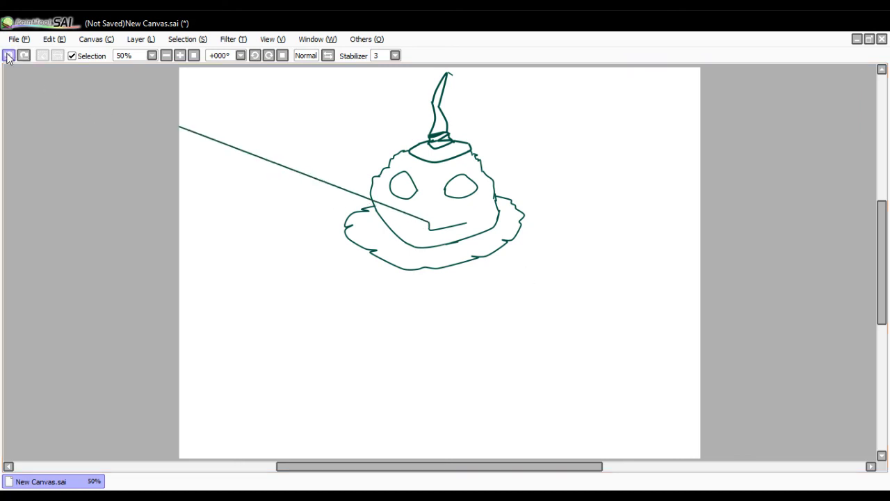
click(9, 57)
click(10, 58)
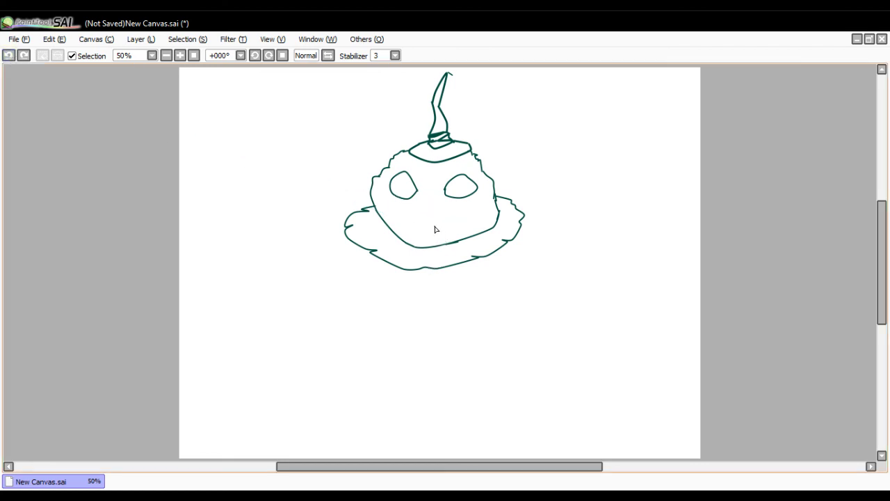
- Try a wavy mouth line drawn from left to right below the eyes, and undo it
drag(402, 225, 464, 224)
click(463, 225)
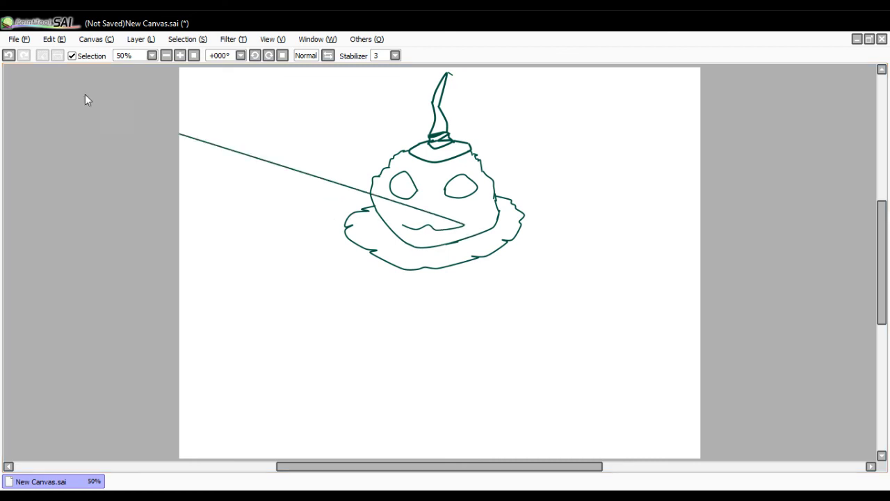
click(9, 56)
click(9, 55)
click(9, 56)
click(9, 55)
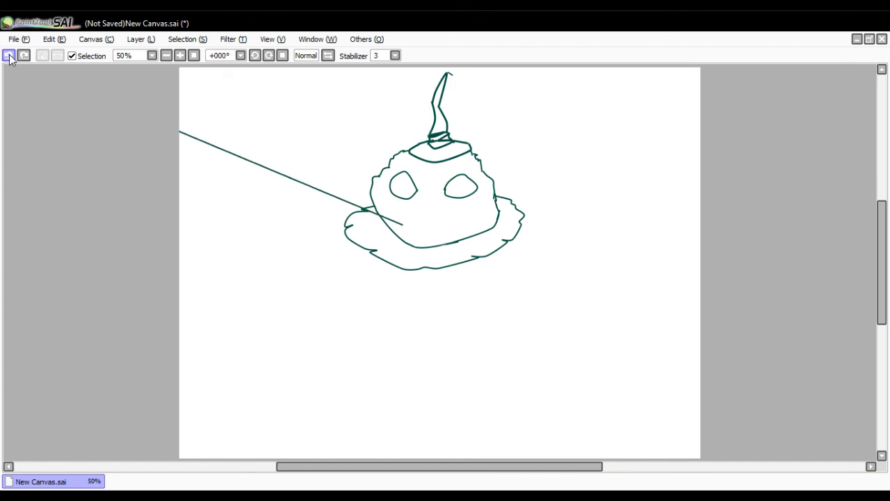
click(9, 56)
- Draw a mouth from two slanted lines with small curved marks between them, undoing the stray lines
drag(456, 225, 432, 236)
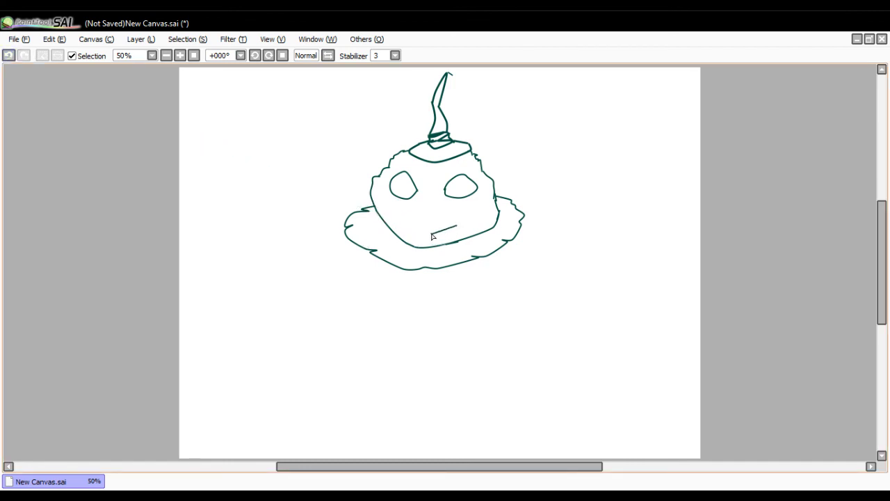
click(432, 233)
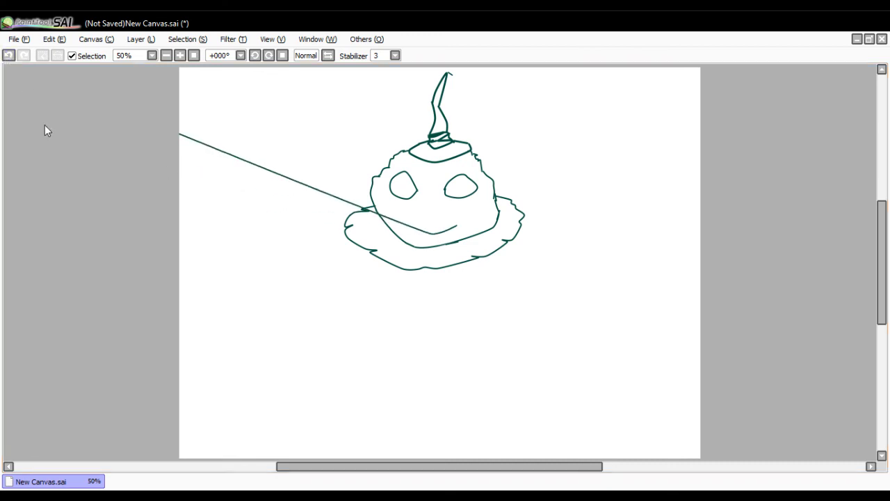
key(ctrl+z)
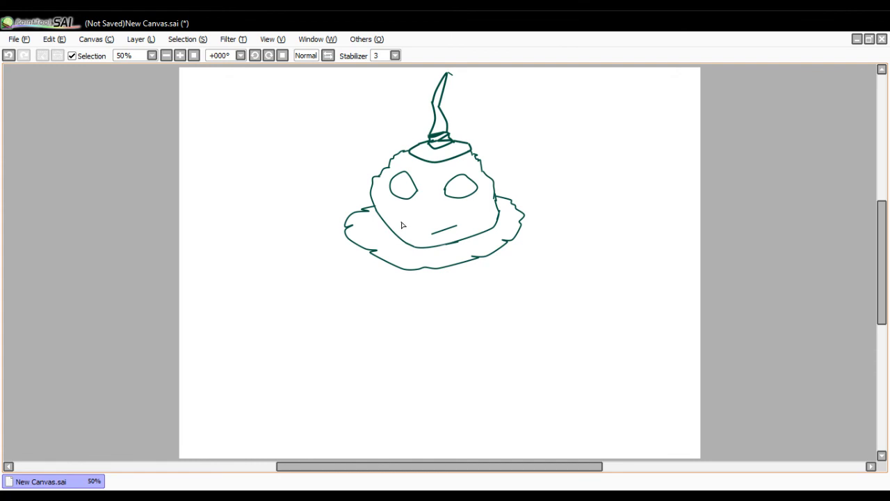
mouse_move(402, 220)
mouse_down()
mouse_move(413, 234)
mouse_move(48, 139)
mouse_up()
key(ctrl+z)
drag(421, 238, 4, 80)
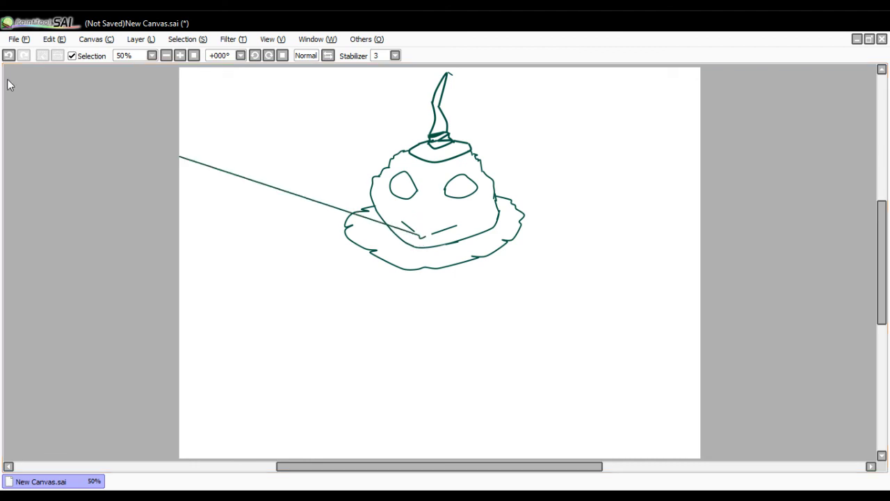
key(ctrl+z)
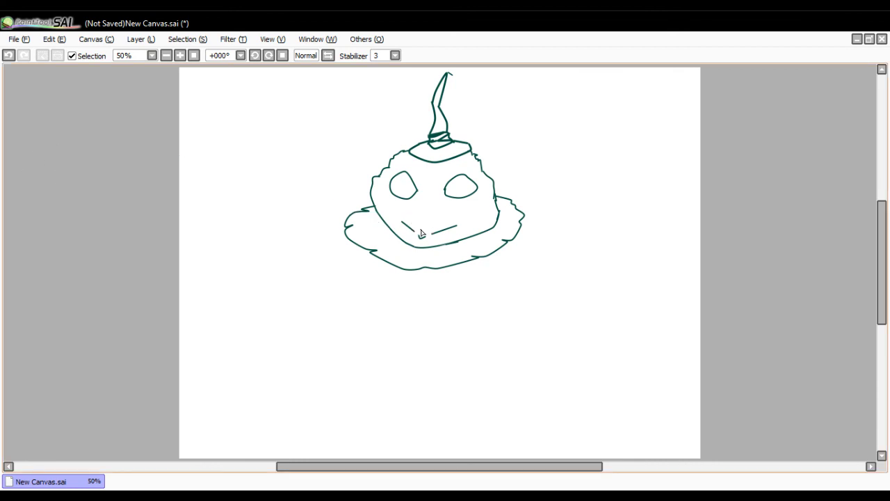
mouse_move(422, 234)
mouse_down()
mouse_move(423, 211)
mouse_move(232, 203)
mouse_move(39, 150)
mouse_up()
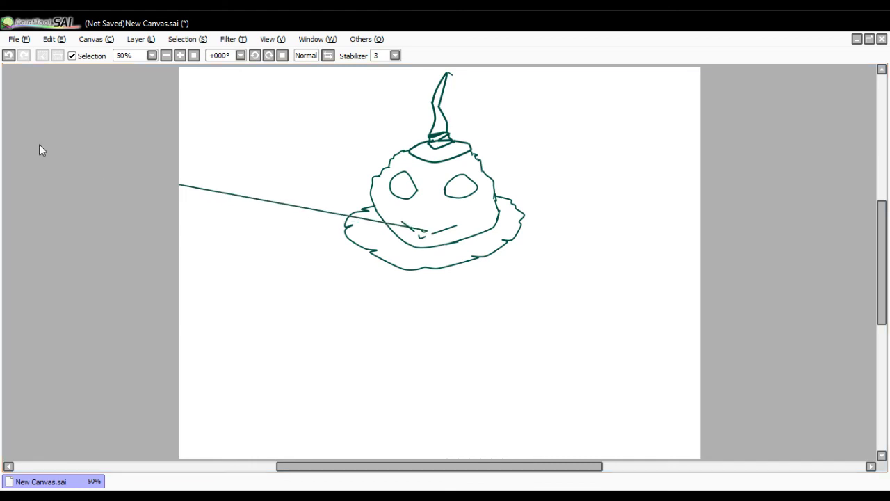
key(ctrl+z)
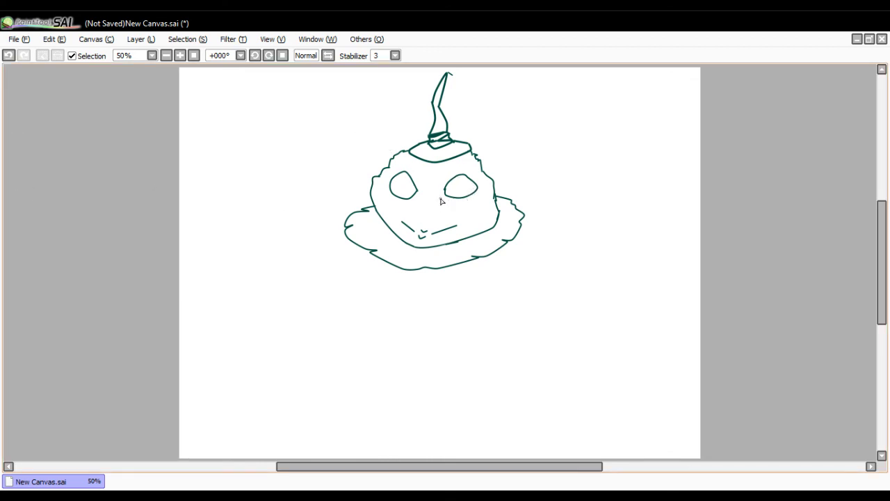
- Scribble dark filled pupils inside both eye outlines
drag(464, 185, 466, 192)
drag(467, 191, 466, 196)
mouse_move(460, 187)
mouse_down()
mouse_move(459, 176)
mouse_move(459, 185)
mouse_up()
drag(409, 184, 400, 193)
drag(404, 187, 400, 188)
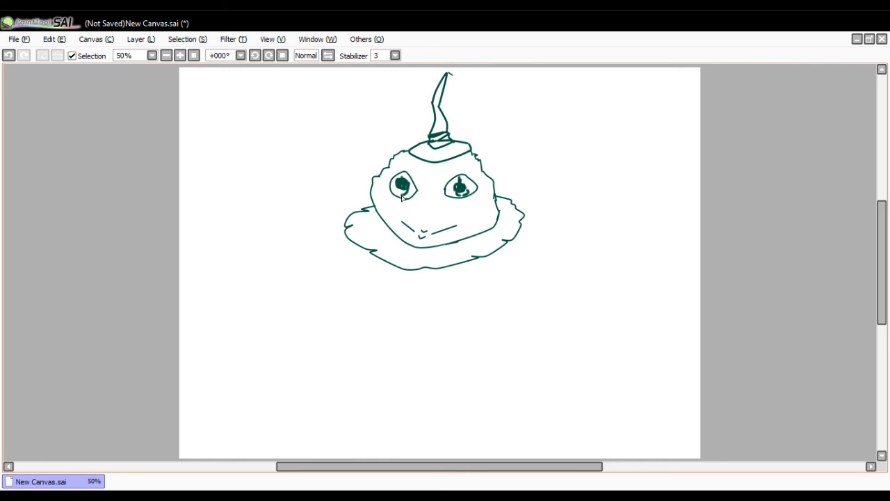
drag(397, 180, 398, 192)
mouse_move(459, 177)
mouse_down()
mouse_move(466, 190)
mouse_move(452, 182)
mouse_move(451, 195)
mouse_up()
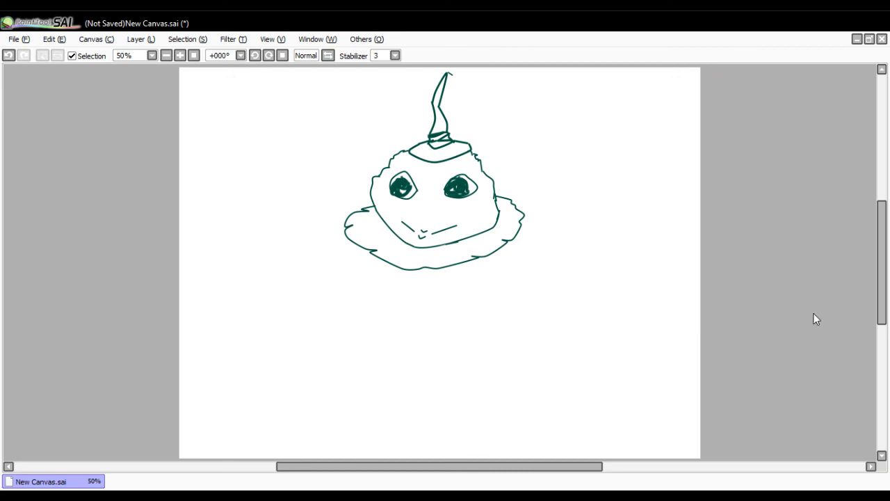
- Undo the pupils and the mouth strokes, leaving the two eye outlines empty
key(ctrl+z)
key(ctrl+z)
key(ctrl+z)
key(ctrl+z)
key(ctrl+z)
key(ctrl+z)
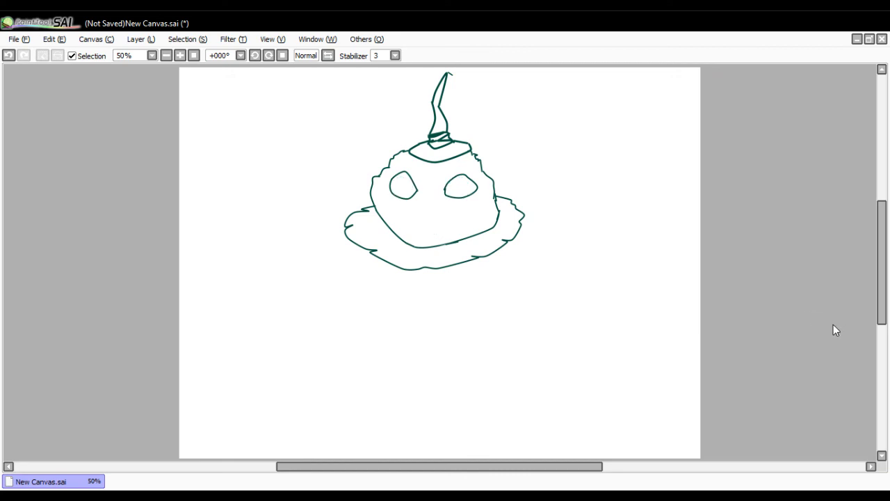